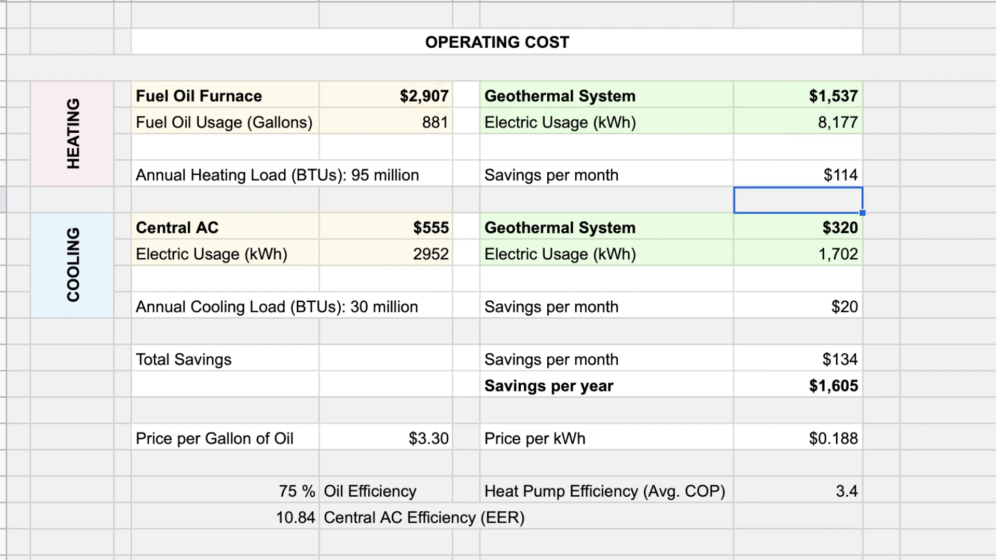
Step: Review the cooling costs, usage and annual load for central AC and geothermal, plus the combined monthly and yearly savings
{"action": "left_click", "coordinate": [394, 253]}
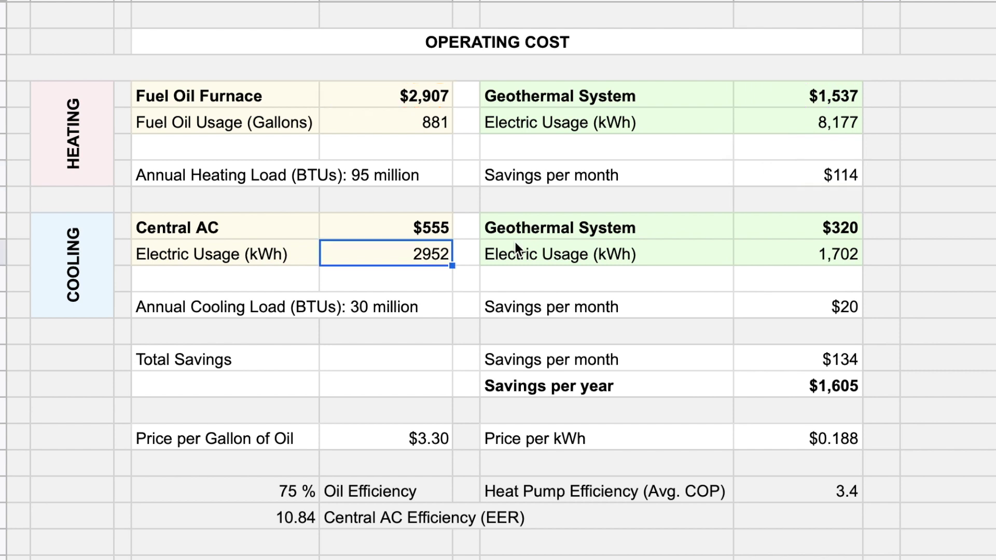
{"action": "left_click", "coordinate": [432, 226]}
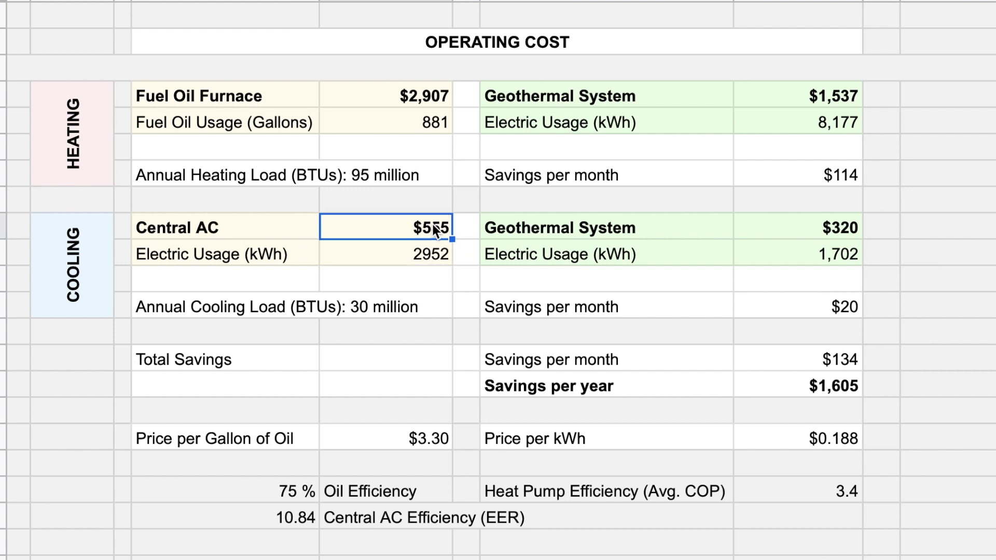
{"action": "left_click_drag", "start_coordinate": [223, 306], "coordinate": [436, 309]}
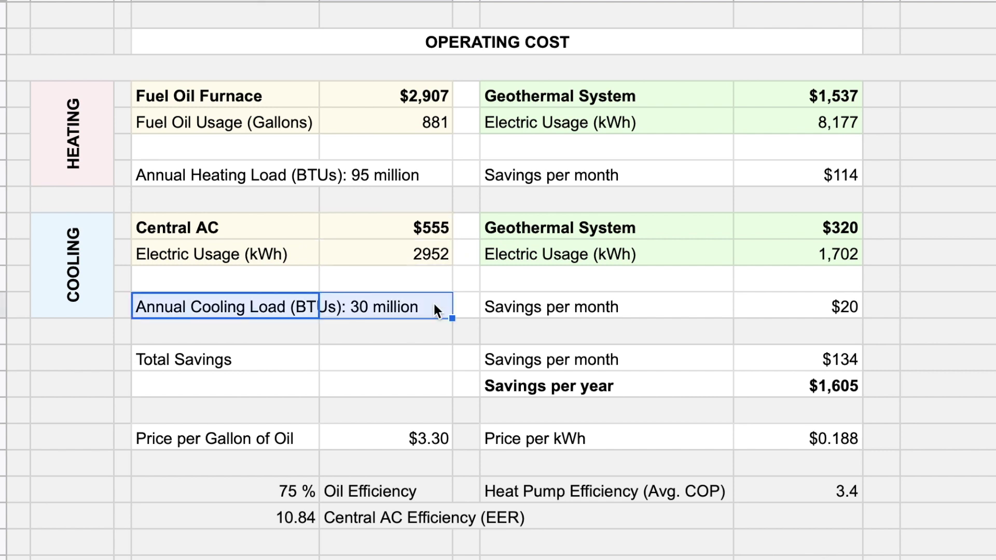
{"action": "left_click_drag", "start_coordinate": [518, 229], "coordinate": [843, 306]}
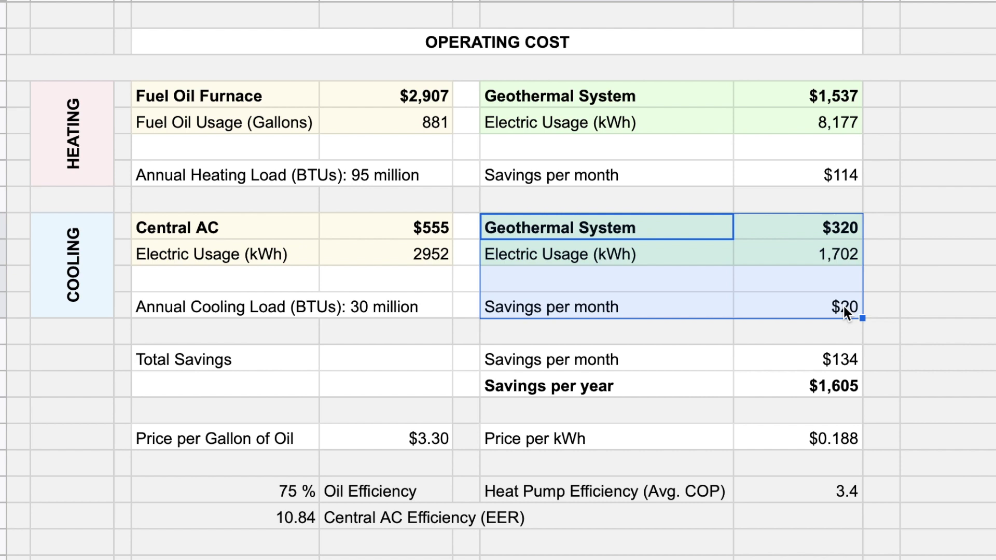
{"action": "left_click", "coordinate": [843, 306]}
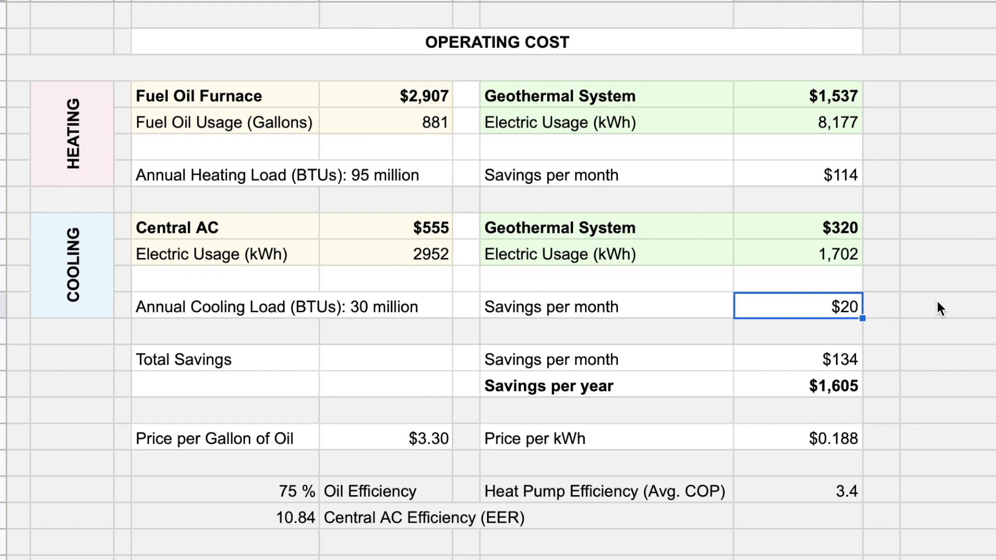
{"action": "left_click", "coordinate": [825, 366]}
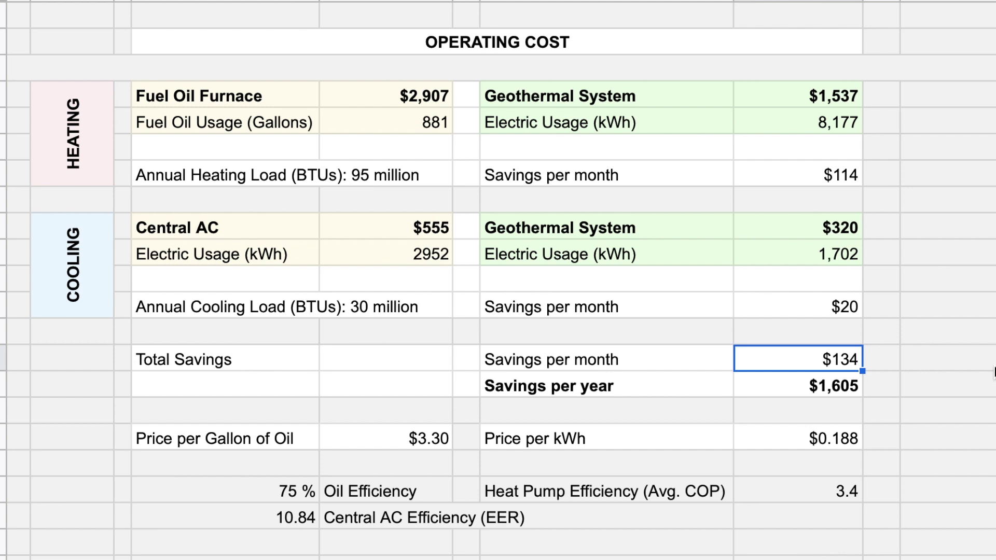
{"action": "left_click", "coordinate": [828, 384]}
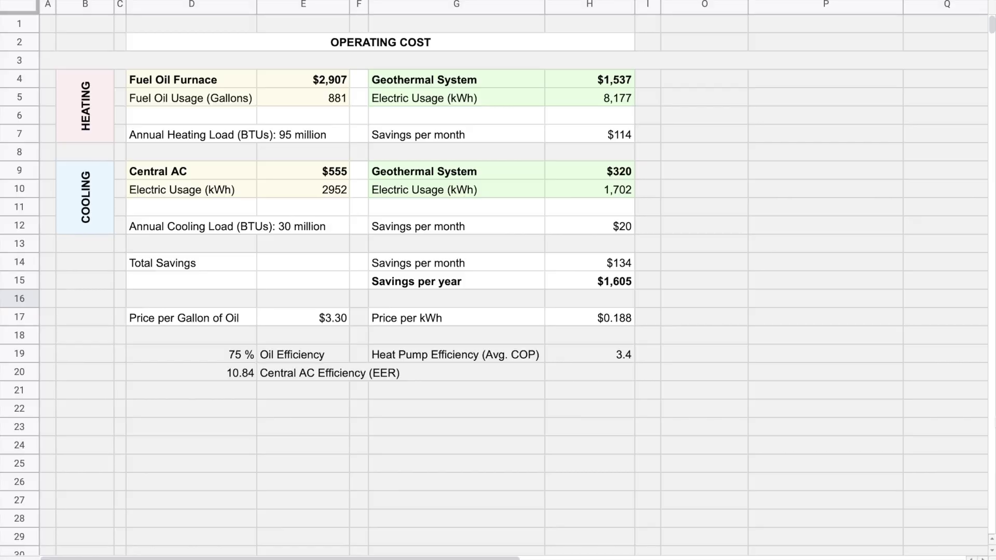
Step: Reveal the hidden columns J to N containing the Return on Investment section and select its heading
{"action": "left_click", "coordinate": [660, 5]}
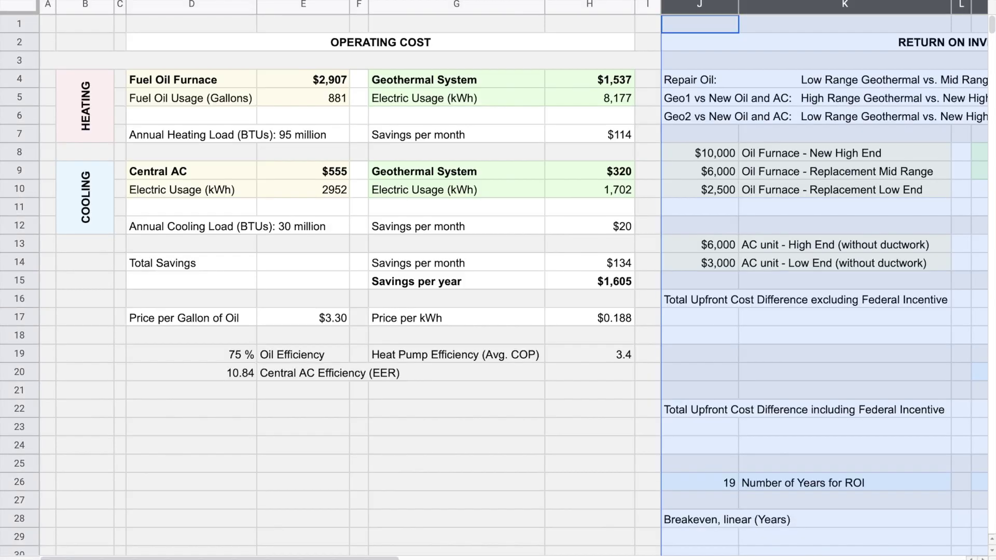
{"action": "left_click", "coordinate": [781, 99]}
{"action": "left_click", "coordinate": [835, 46]}
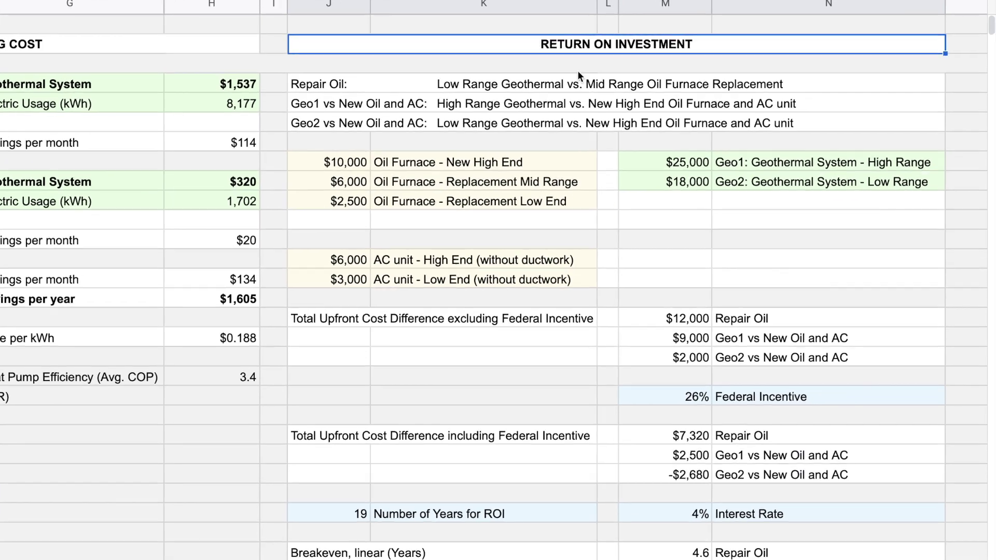
Step: Examine the three Repair Oil, Geo1 and Geo2 comparison scenarios and the high and low range geothermal system prices
{"action": "left_click_drag", "start_coordinate": [303, 84], "coordinate": [838, 122]}
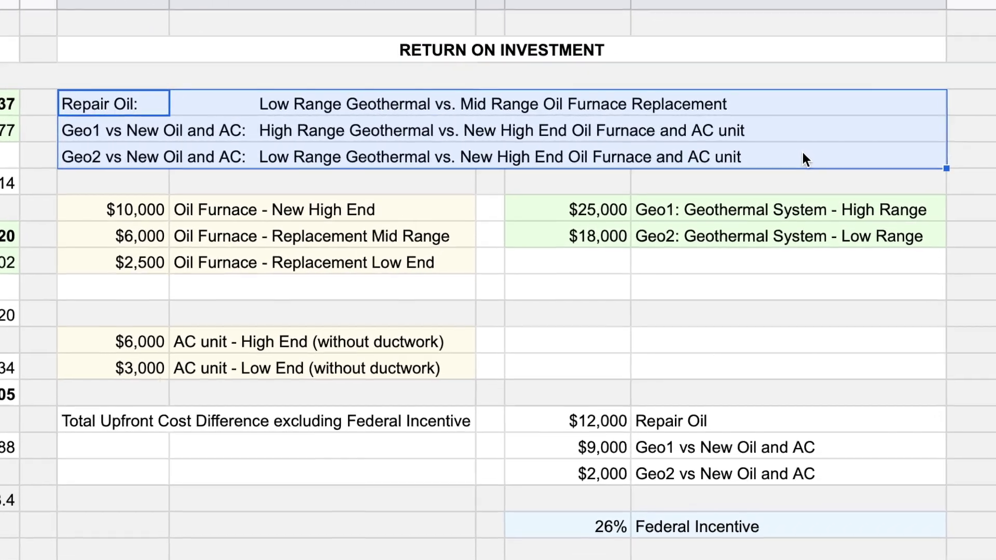
{"action": "left_click", "coordinate": [959, 110], "text": "shift"}
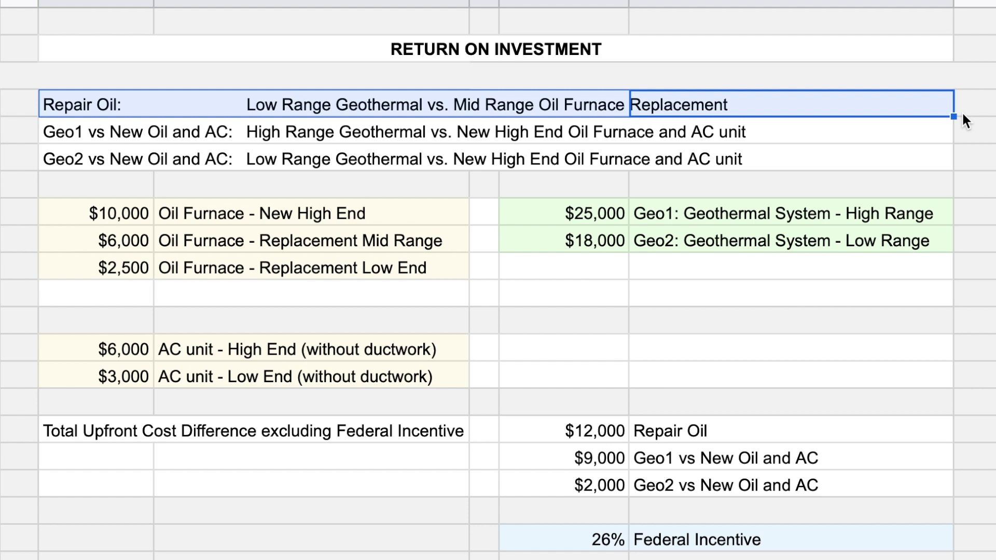
{"action": "left_click_drag", "start_coordinate": [959, 132], "coordinate": [957, 160]}
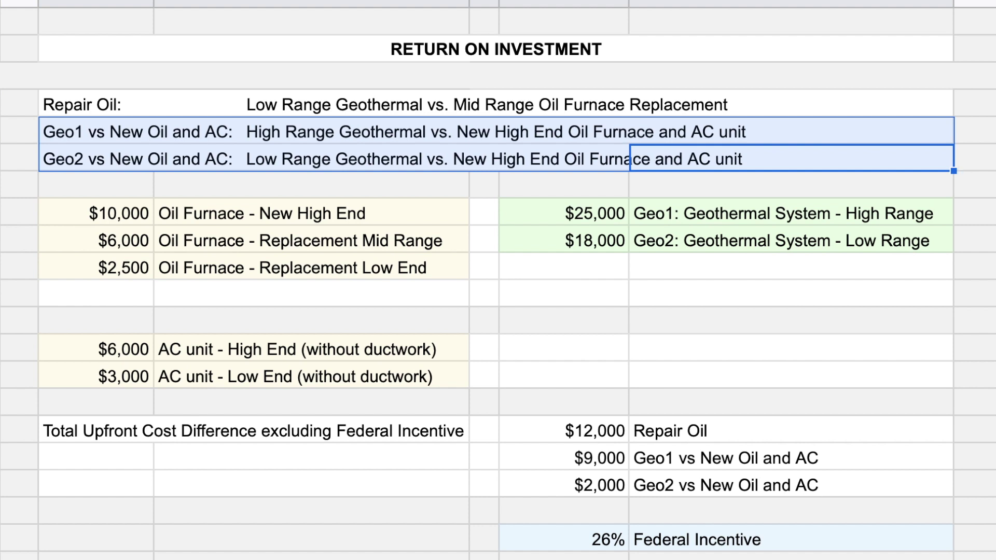
{"action": "left_click_drag", "start_coordinate": [846, 238], "coordinate": [586, 244]}
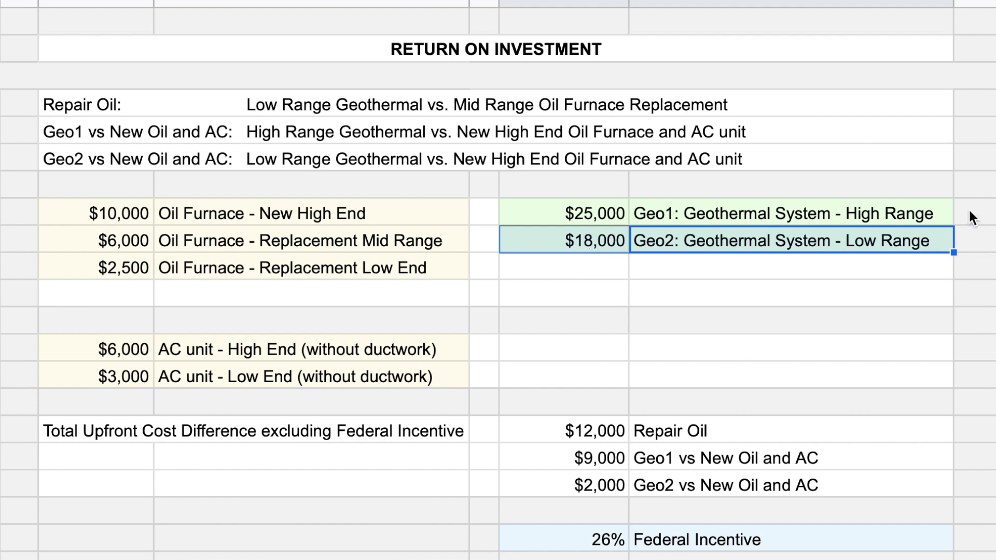
{"action": "left_click_drag", "start_coordinate": [938, 210], "coordinate": [596, 212]}
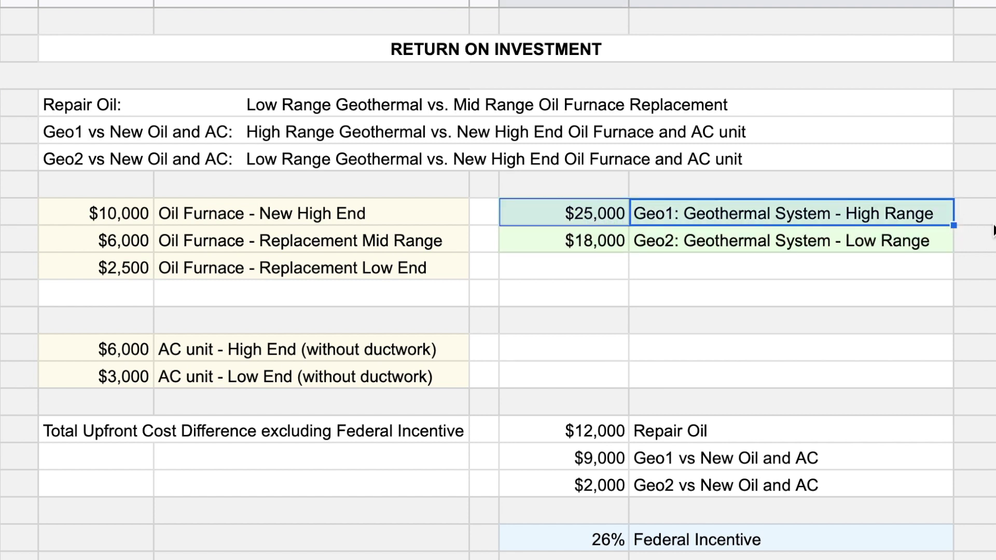
{"action": "left_click", "coordinate": [651, 220]}
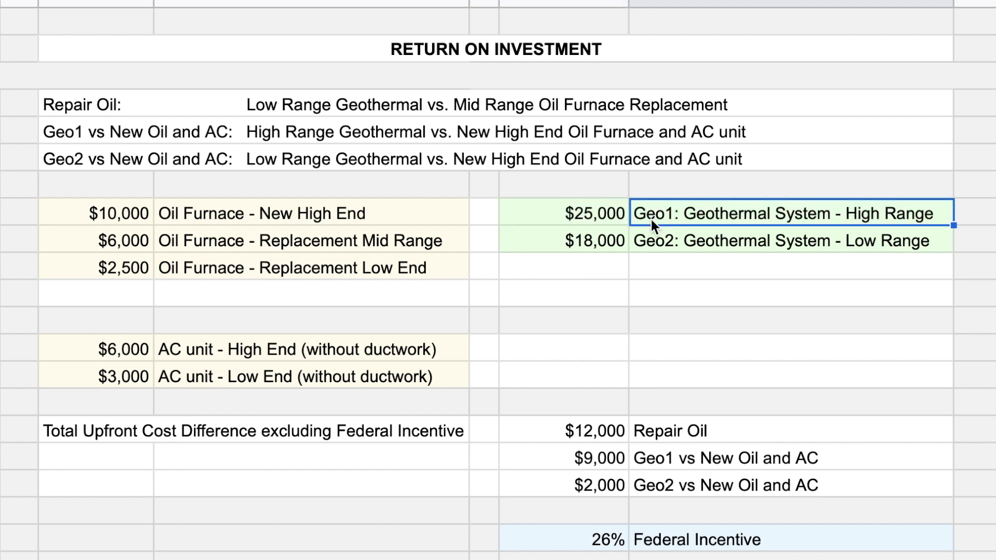
Step: Inspect the upfront cost difference formulas excluding the federal incentive for Repair Oil and Geo1 vs New Oil and AC
{"action": "left_click", "coordinate": [71, 428]}
{"action": "double_click", "coordinate": [602, 432]}
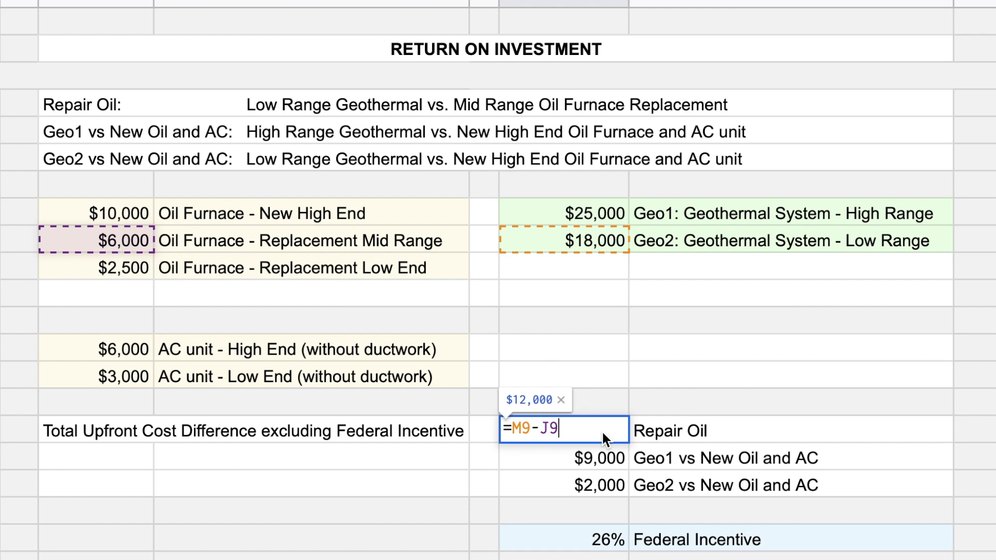
{"action": "double_click", "coordinate": [596, 455]}
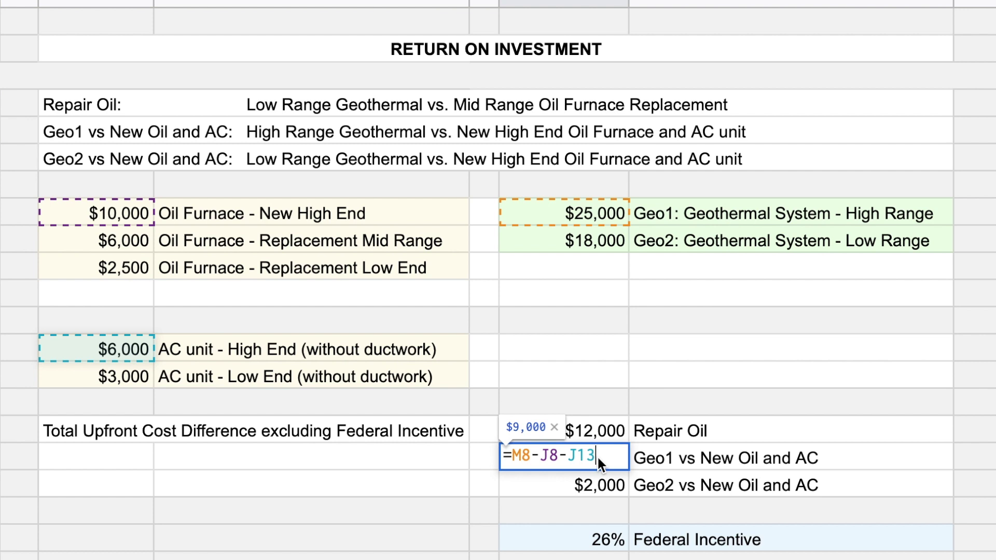
{"action": "key", "text": "Return"}
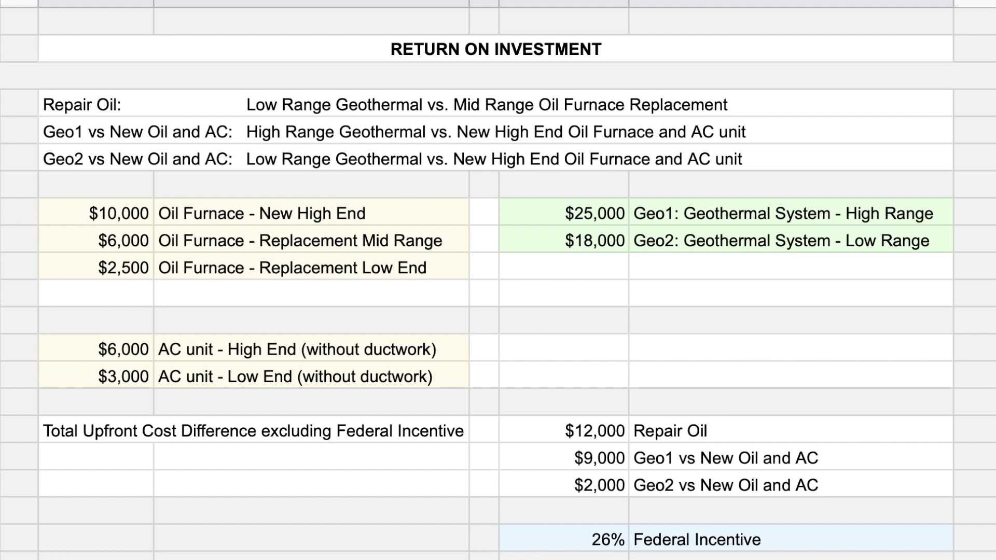
Step: Review the federal incentive rate and inspect the Geo2 upfront cost difference formula that includes the incentive
{"action": "left_click_drag", "start_coordinate": [571, 539], "coordinate": [726, 537]}
{"action": "key", "text": "Down"}
{"action": "key", "text": "Return"}
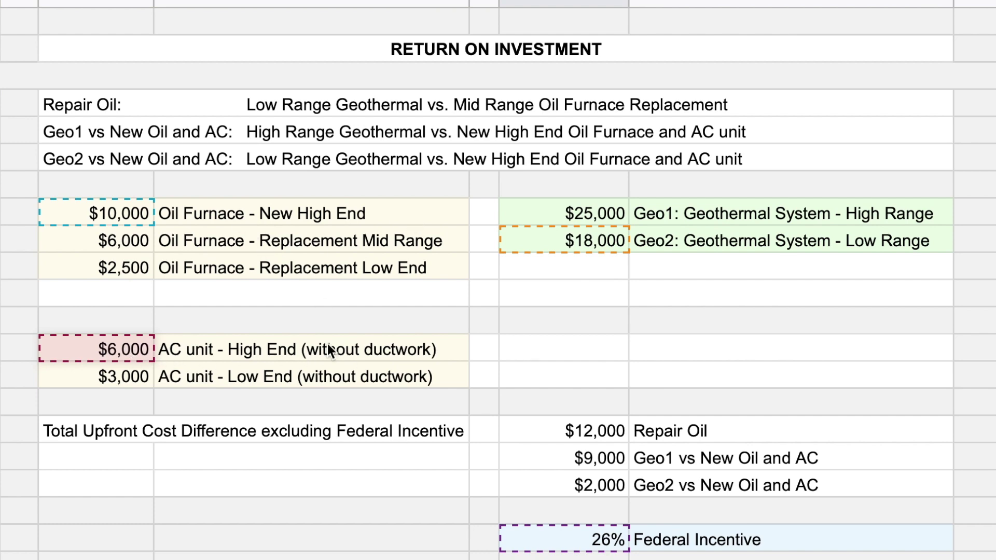
{"action": "key", "text": "Return"}
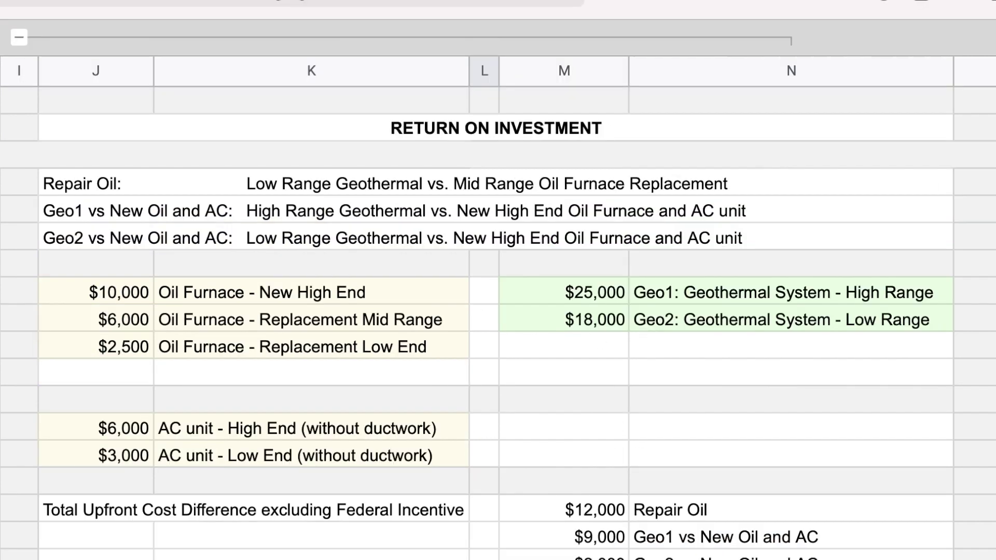
Step: Inspect the linear breakeven formula for Repair Oil, checking its references to the upfront cost difference and yearly savings
{"action": "scroll", "coordinate": [477, 321], "scroll_direction": "down", "scroll_amount": 3}
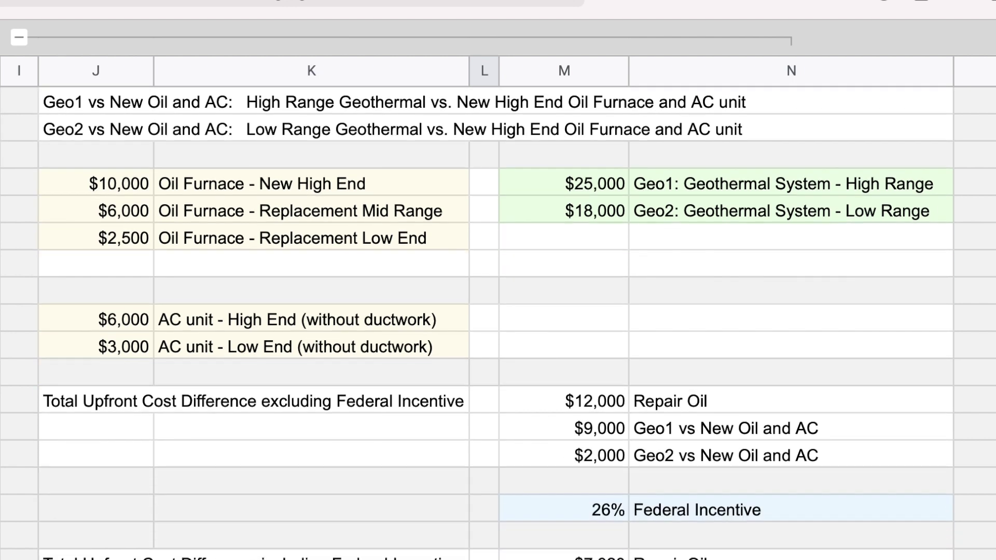
{"action": "key", "text": "Right"}
{"action": "key", "text": "Return"}
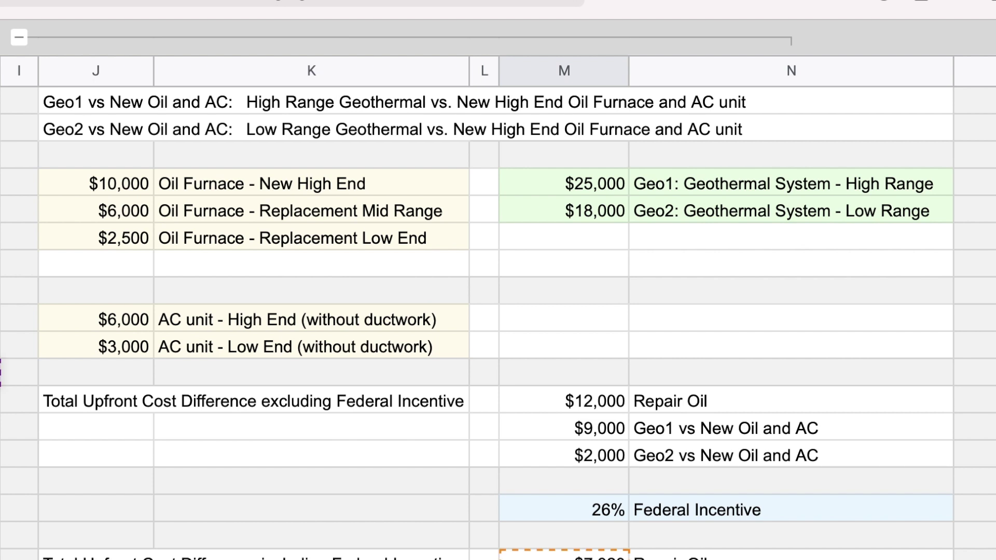
{"action": "key", "text": "Escape"}
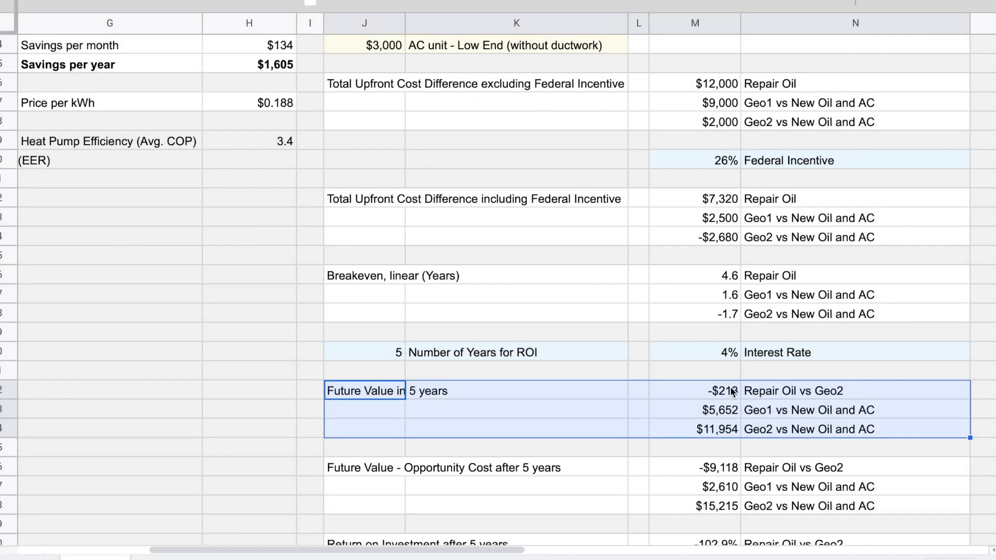
Step: Examine the Future Value formula for Repair Oil vs Geo2, including the interest rate reference in its FV function
{"action": "left_click", "coordinate": [730, 386]}
{"action": "double_click", "coordinate": [729, 387]}
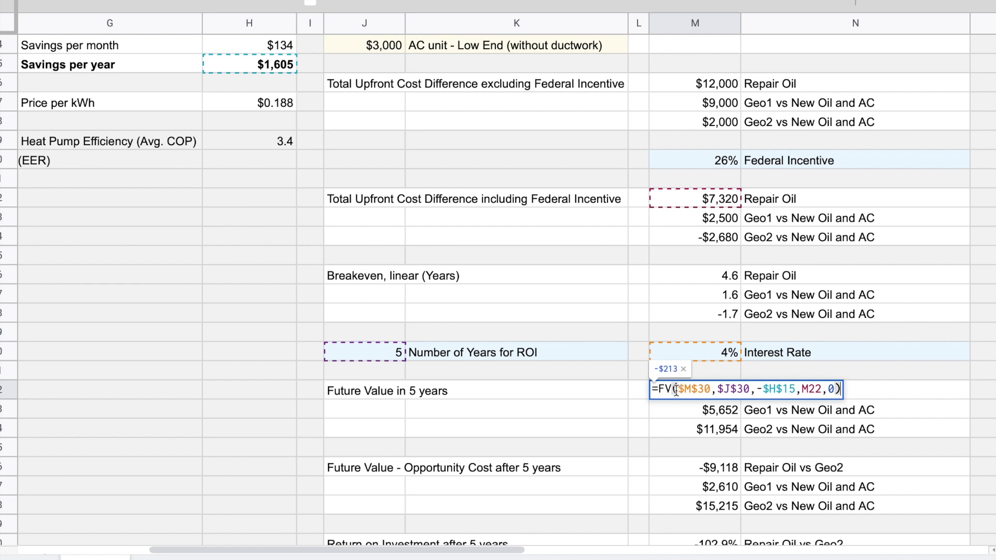
{"action": "left_click_drag", "start_coordinate": [675, 389], "coordinate": [711, 389]}
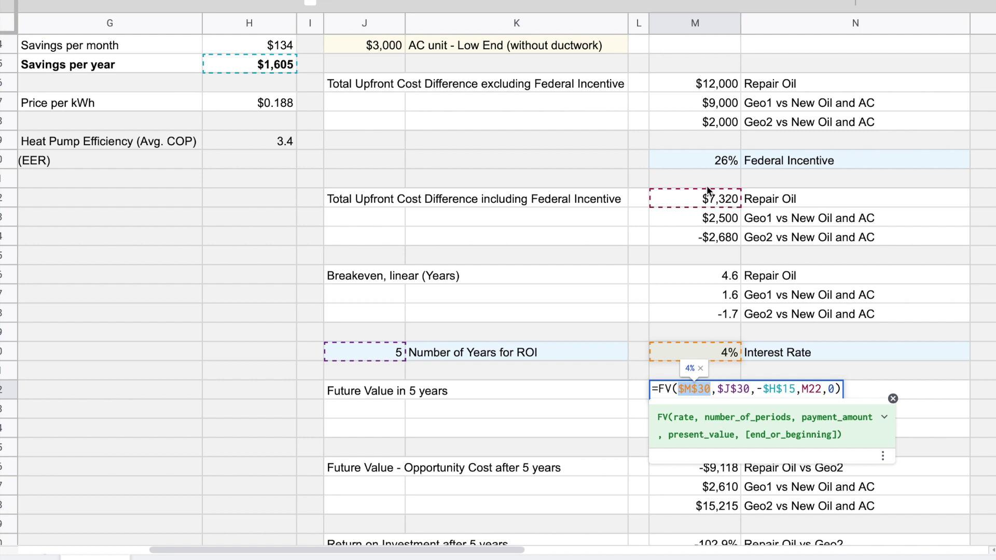
{"action": "key", "text": "Tab"}
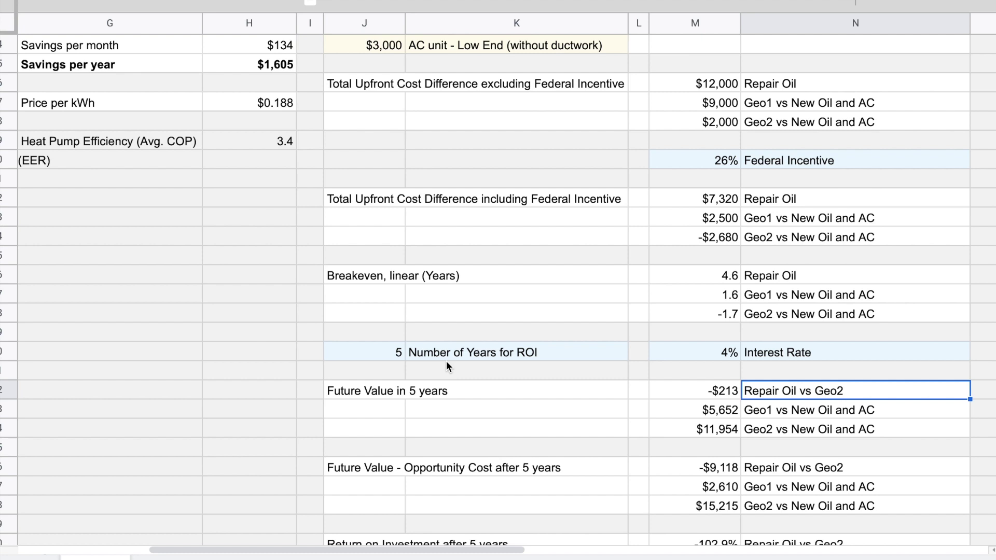
Step: Inspect the Future Value - Opportunity Cost formula for Repair Oil vs Geo2 and consult the help for its FV function
{"action": "scroll", "coordinate": [421, 447], "scroll_direction": "down", "scroll_amount": 3}
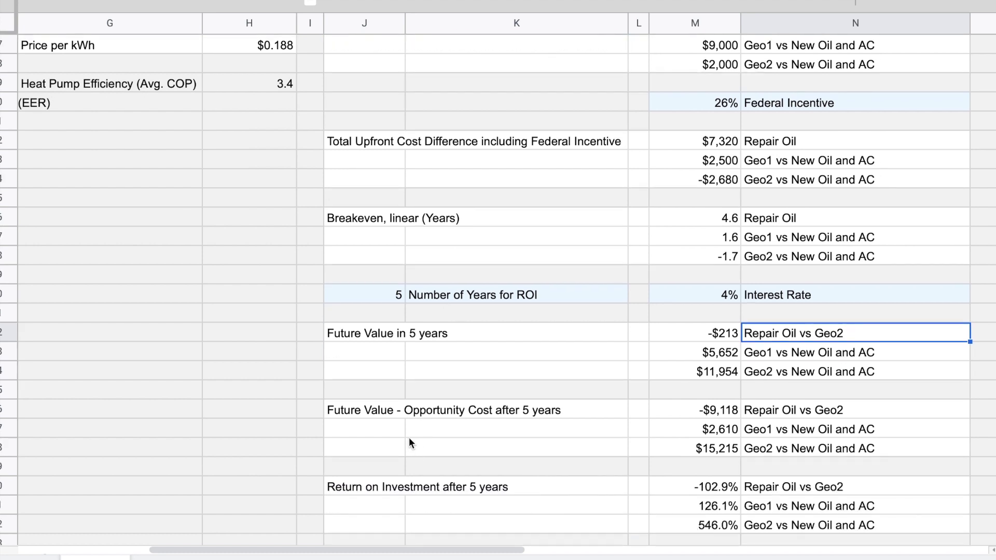
{"action": "left_click_drag", "start_coordinate": [375, 411], "coordinate": [742, 448]}
{"action": "double_click", "coordinate": [720, 410]}
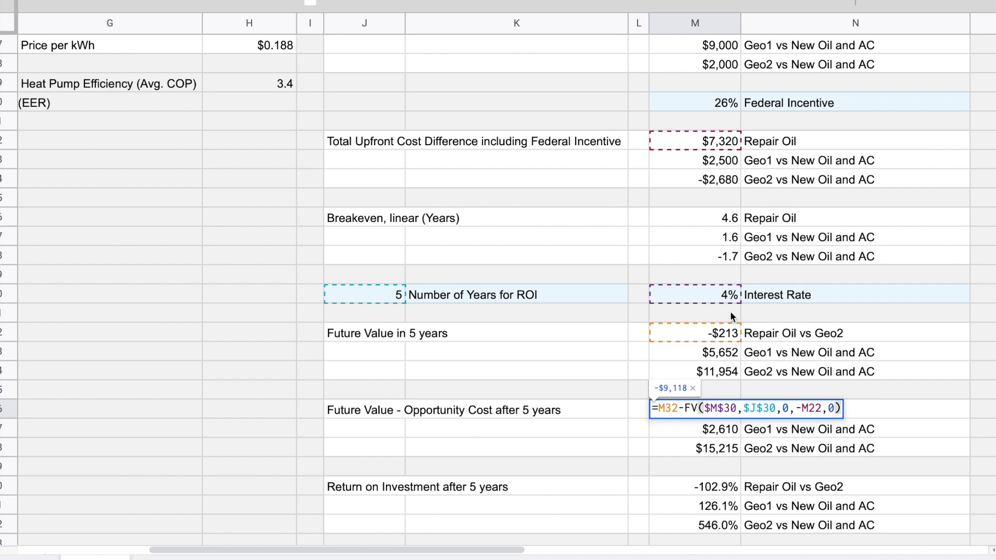
{"action": "left_click", "coordinate": [688, 409]}
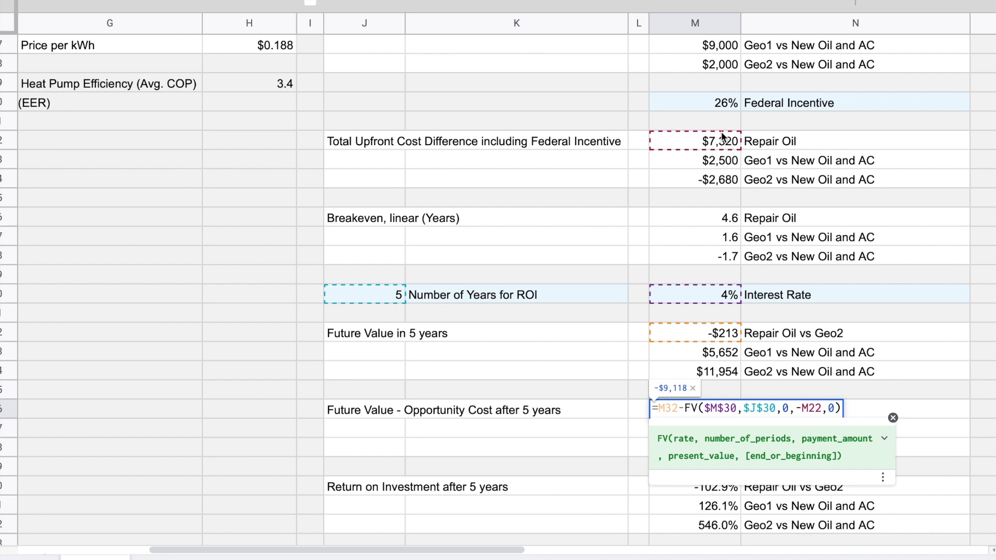
{"action": "left_click", "coordinate": [757, 408]}
{"action": "left_click", "coordinate": [852, 441]}
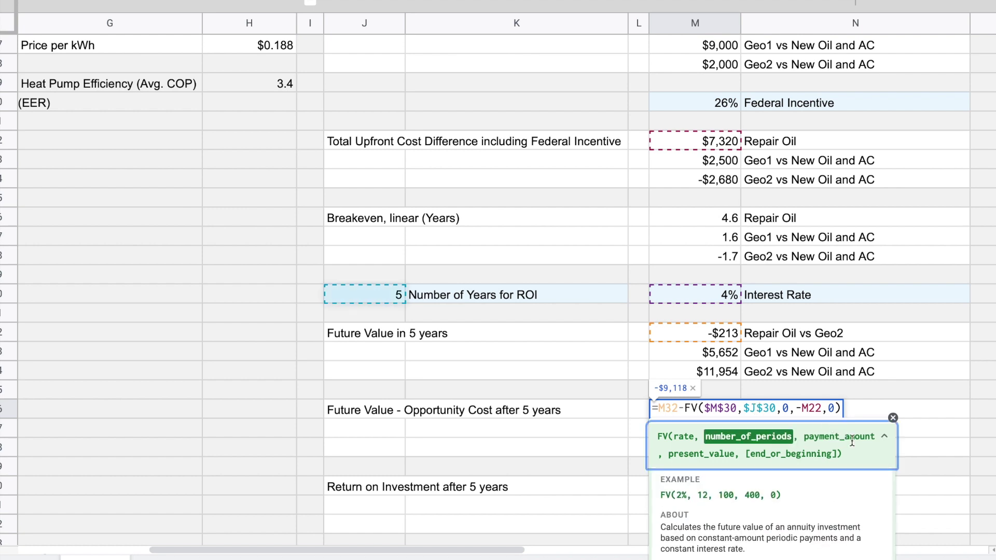
{"action": "left_click", "coordinate": [851, 440]}
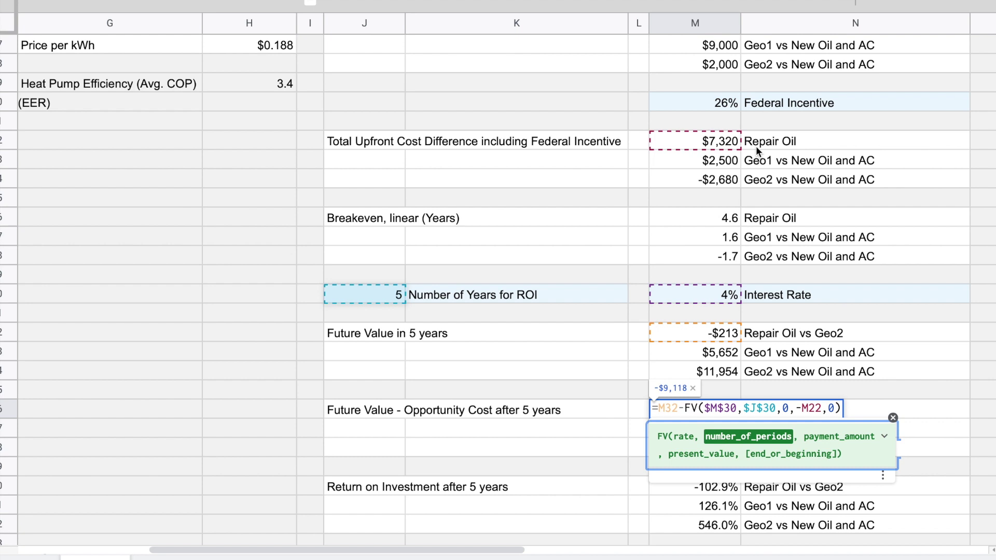
Step: Check the rate, number of periods, payment amount and present value arguments of FV in the Repair Oil vs Geo2 opportunity cost formula
{"action": "left_click", "coordinate": [729, 408]}
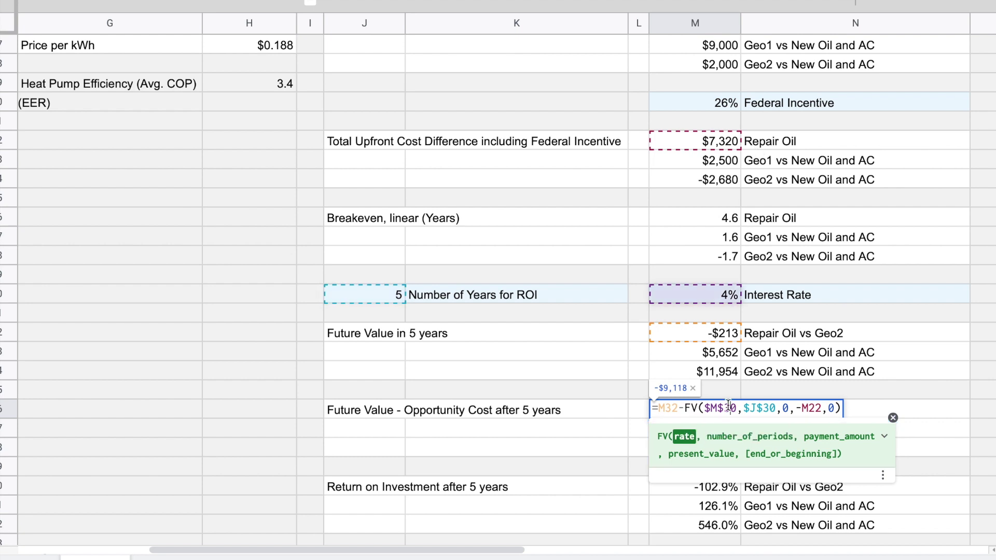
{"action": "left_click", "coordinate": [768, 407]}
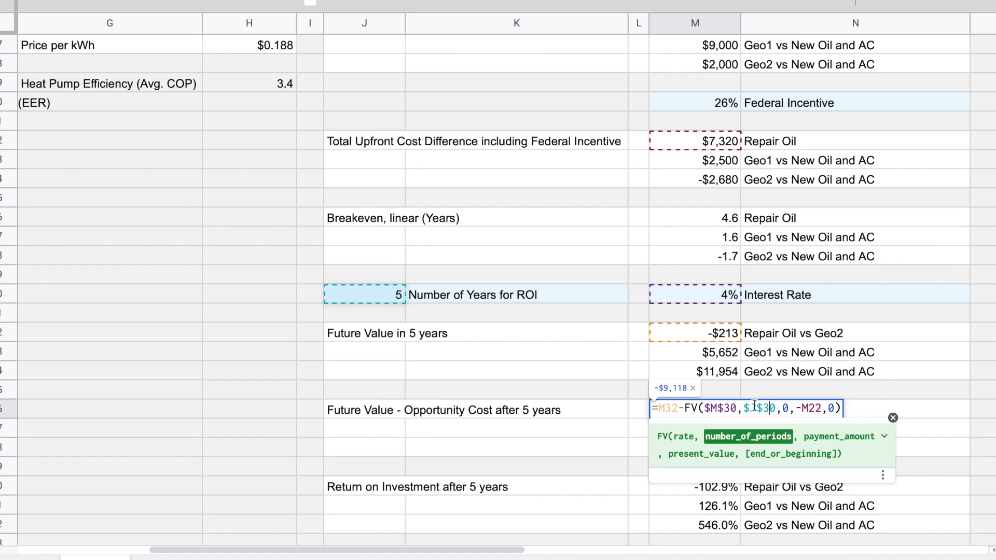
{"action": "left_click", "coordinate": [783, 409]}
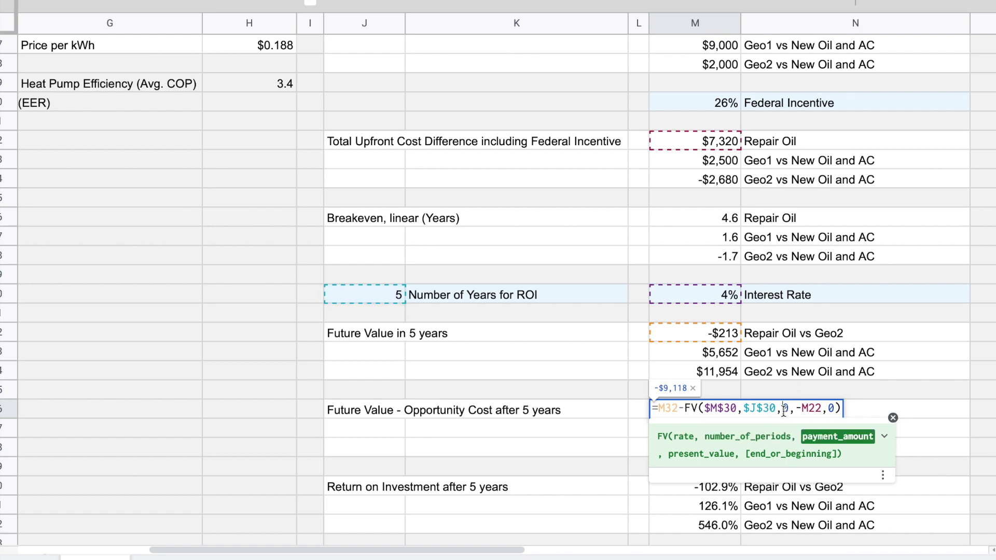
{"action": "left_click", "coordinate": [810, 408]}
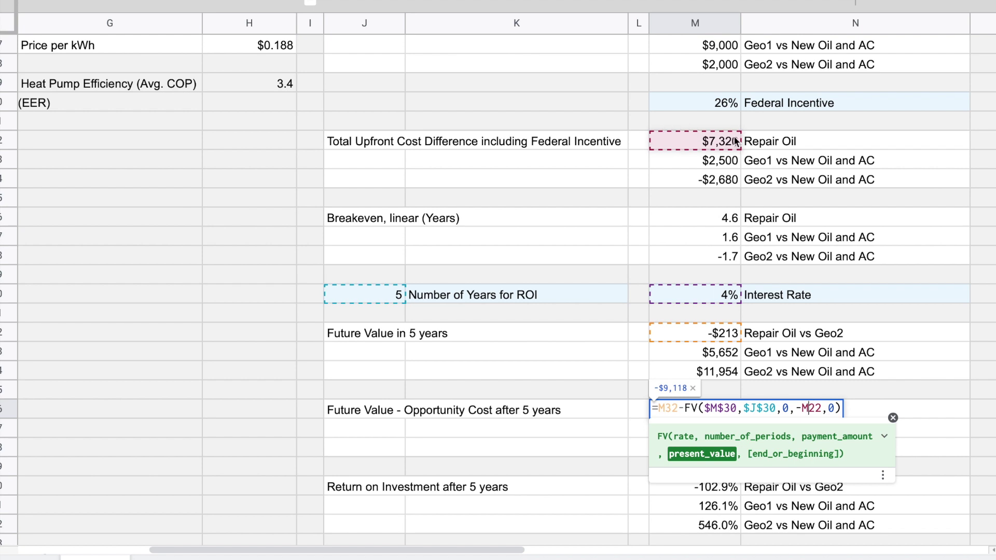
{"action": "key", "text": "Return"}
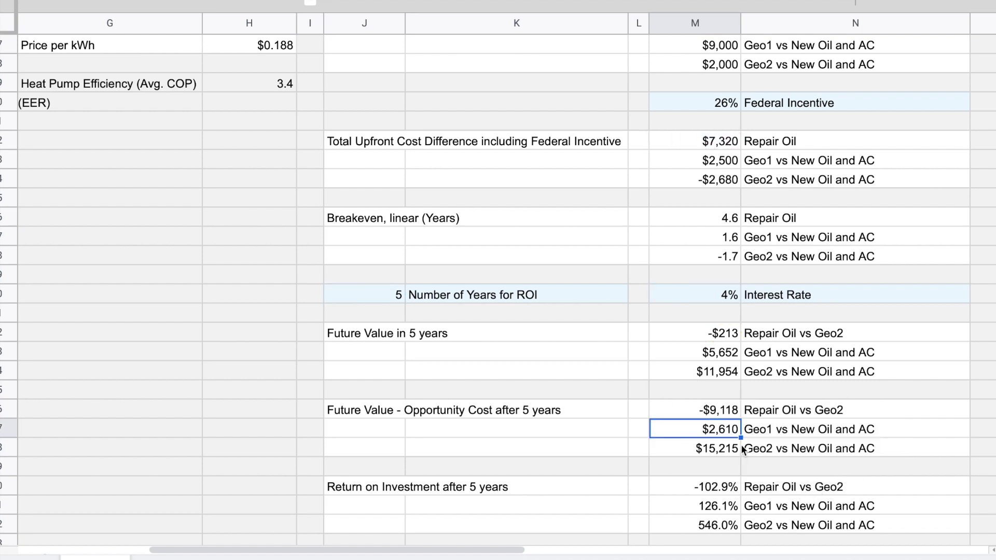
{"action": "left_click", "coordinate": [725, 413]}
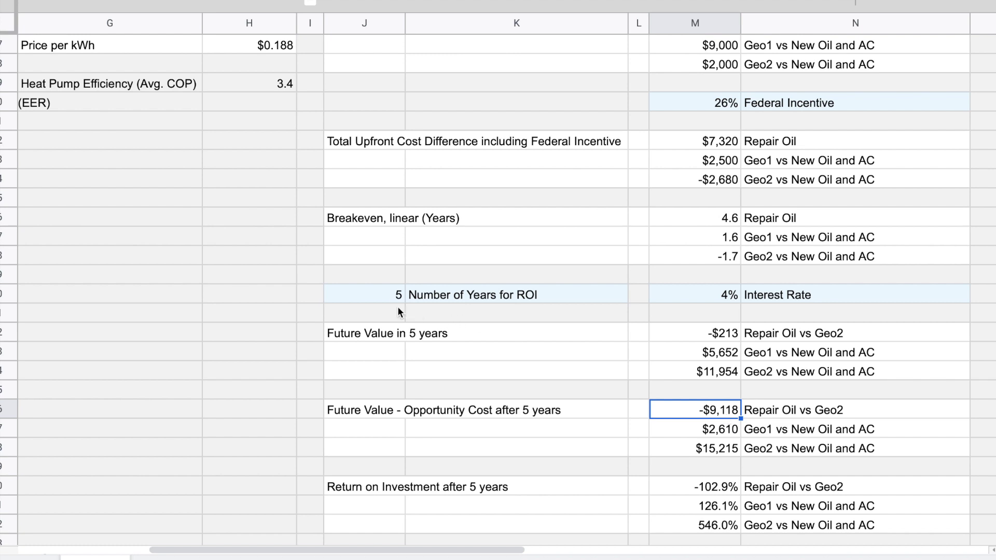
Step: Try 12 as the Number of Years for ROI and settle on 11
{"action": "left_click", "coordinate": [393, 294]}
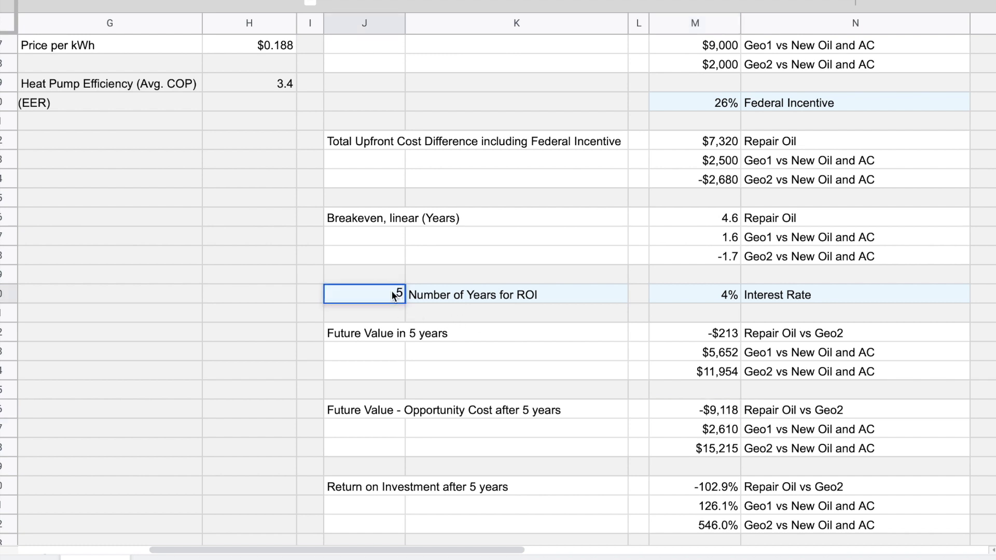
{"action": "type", "text": "12"}
{"action": "key", "text": "Return"}
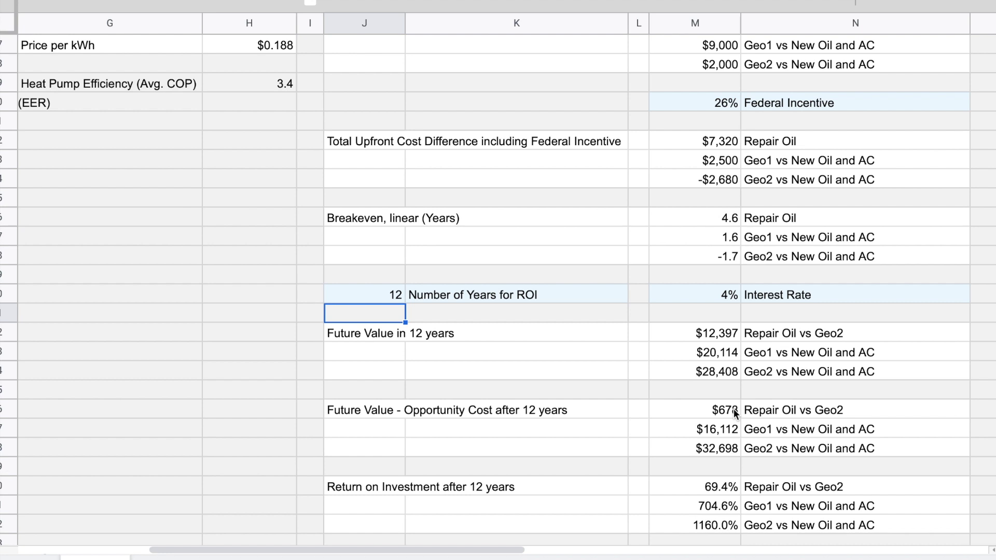
{"action": "left_click", "coordinate": [718, 296]}
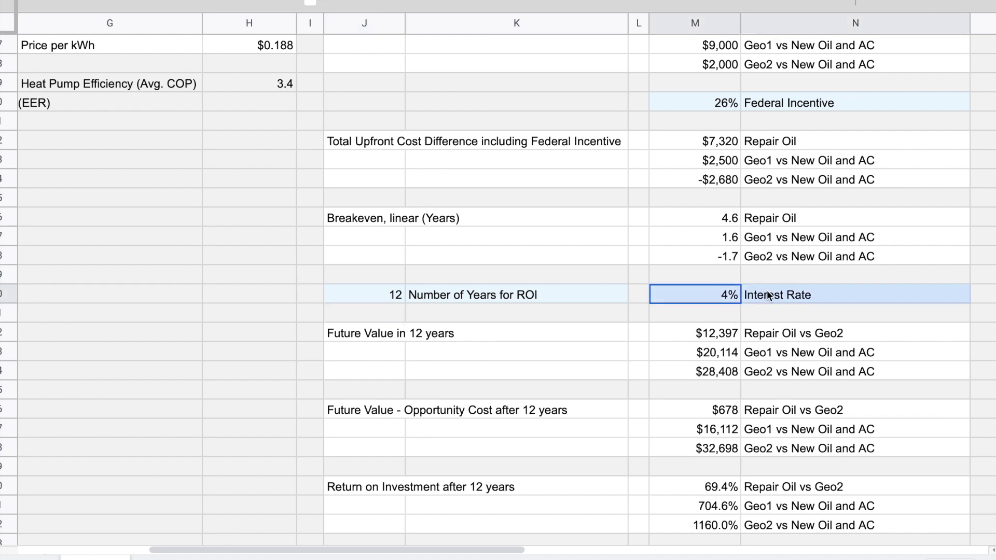
{"action": "key", "text": "ctrl+z"}
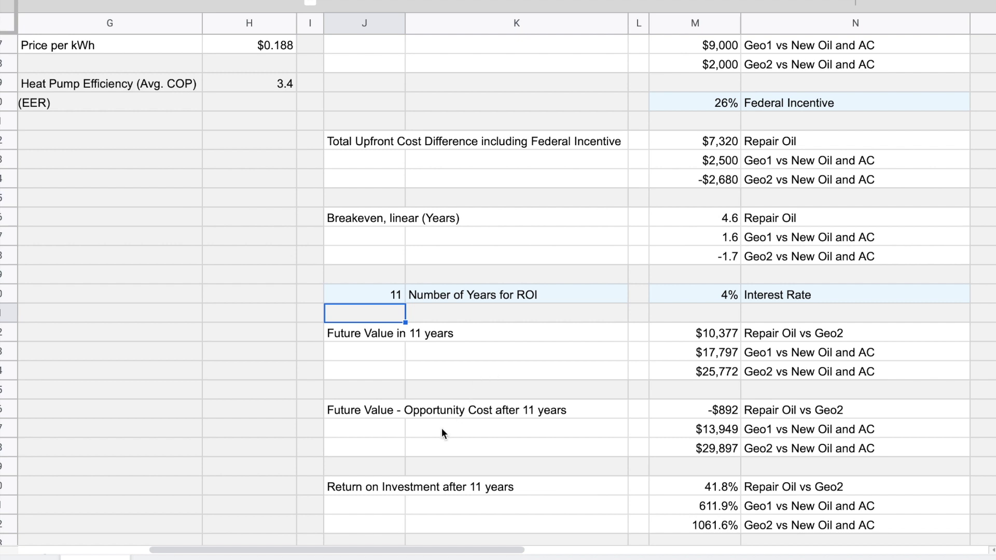
Step: Inspect the Return on Investment formula for Repair Oil vs Geo2, checking its references to the future value and upfront cost difference
{"action": "scroll", "coordinate": [384, 501], "scroll_direction": "down", "scroll_amount": 5}
{"action": "double_click", "coordinate": [695, 351]}
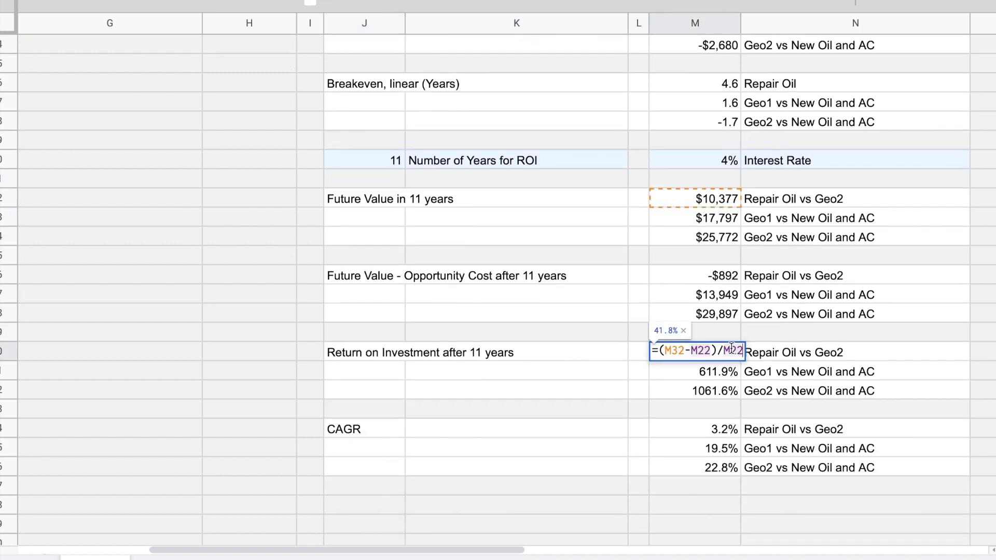
{"action": "scroll", "coordinate": [742, 257], "scroll_direction": "up", "scroll_amount": 3}
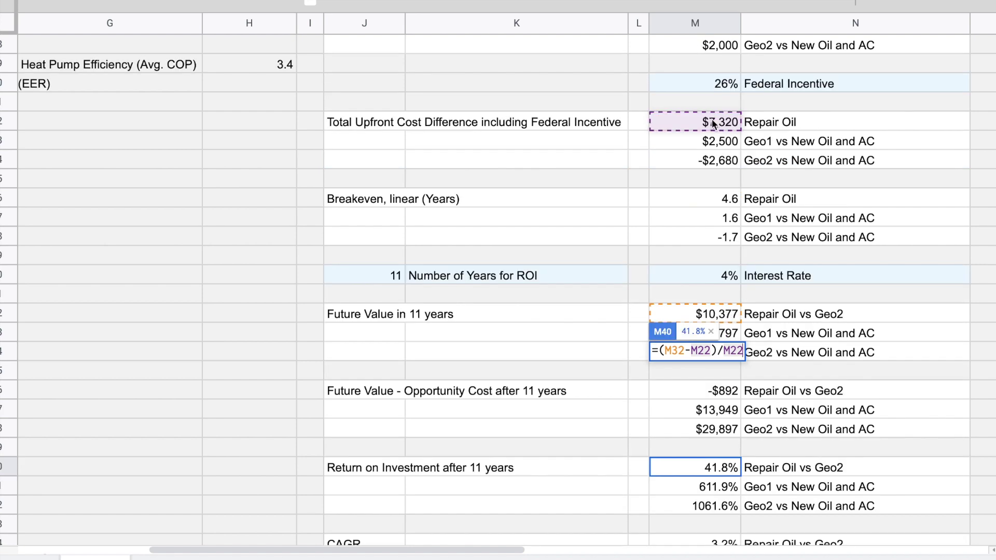
{"action": "key", "text": "Return"}
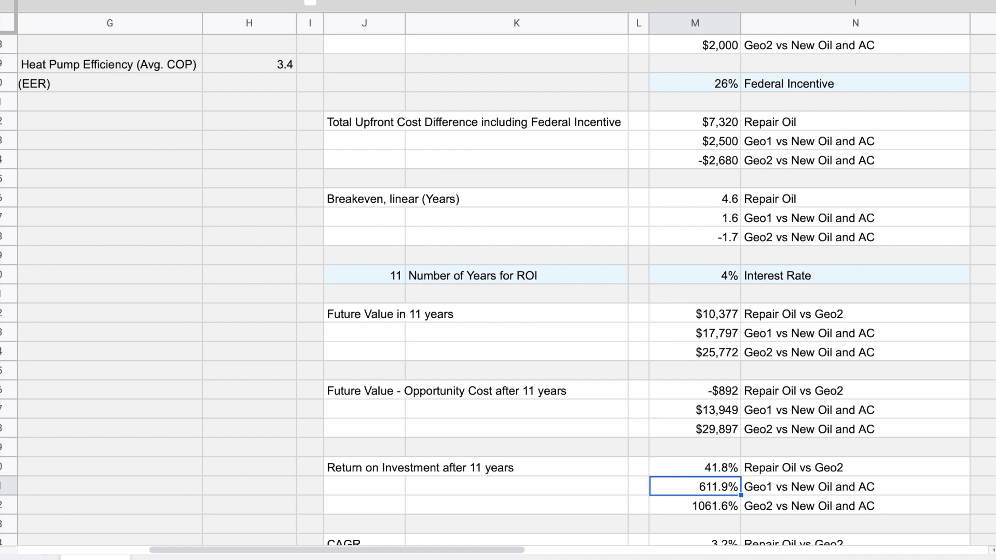
Step: Inspect the CAGR formula for Geo1 vs New Oil and AC, checking its references to future value, upfront cost difference and number of years
{"action": "scroll", "coordinate": [733, 492], "scroll_direction": "down", "scroll_amount": 2}
{"action": "double_click", "coordinate": [732, 491]}
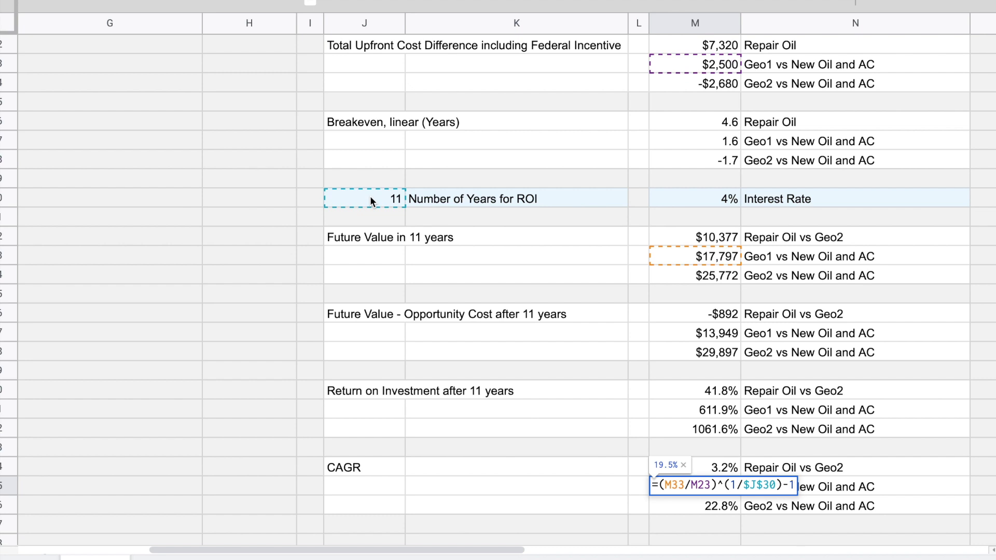
{"action": "key", "text": "Return"}
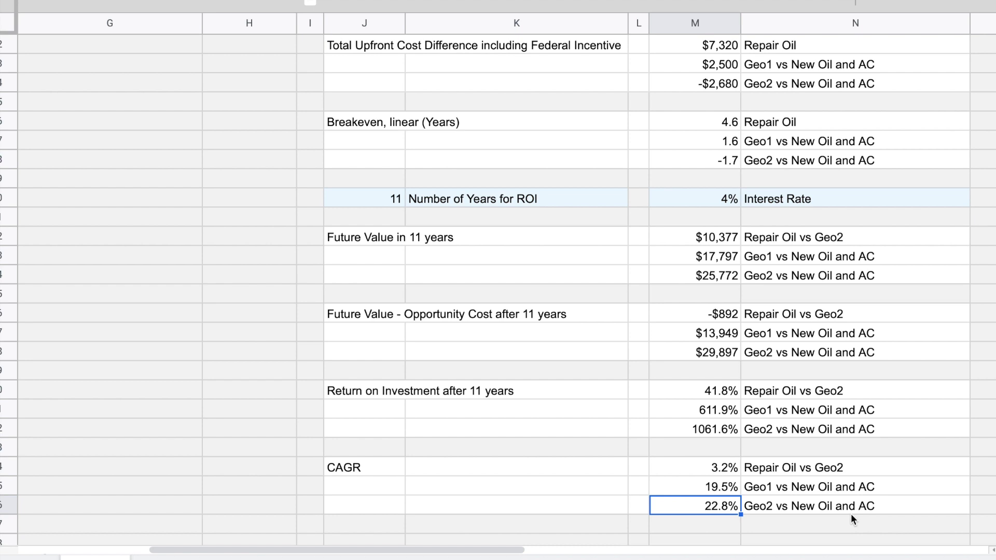
{"action": "key", "text": "Up"}
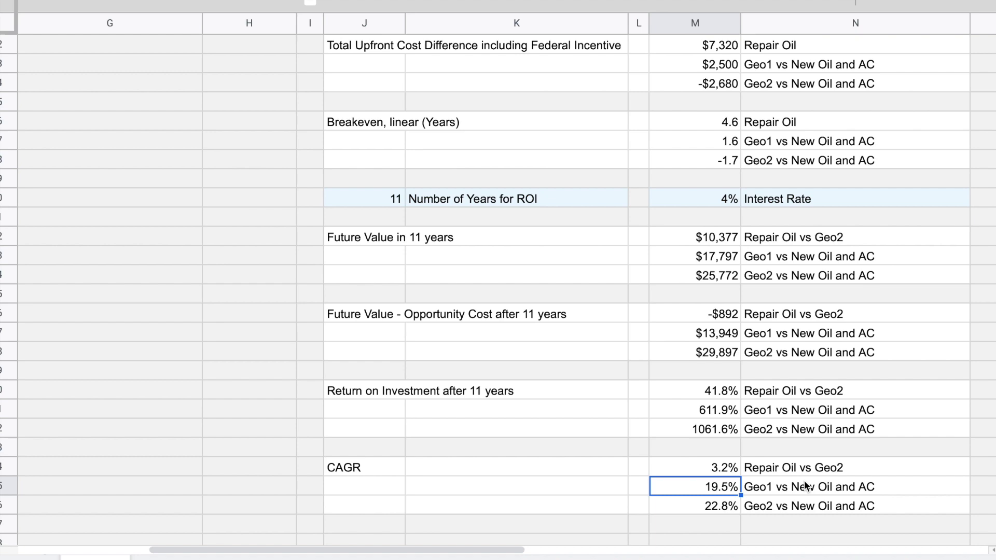
Step: Review the scenario definitions and system costs under Return on Investment against the CAGR values for the Geo1 and Geo2 vs New Oil and AC scenarios
{"action": "scroll", "coordinate": [764, 263], "scroll_direction": "up", "scroll_amount": 10}
{"action": "scroll", "coordinate": [764, 263], "scroll_direction": "right", "scroll_amount": 4}
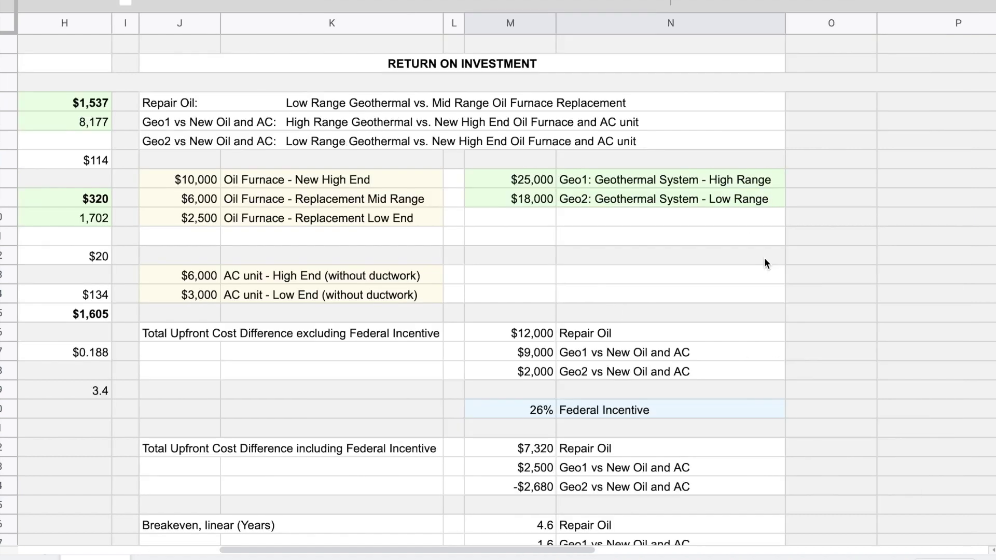
{"action": "key", "text": "shift+Right"}
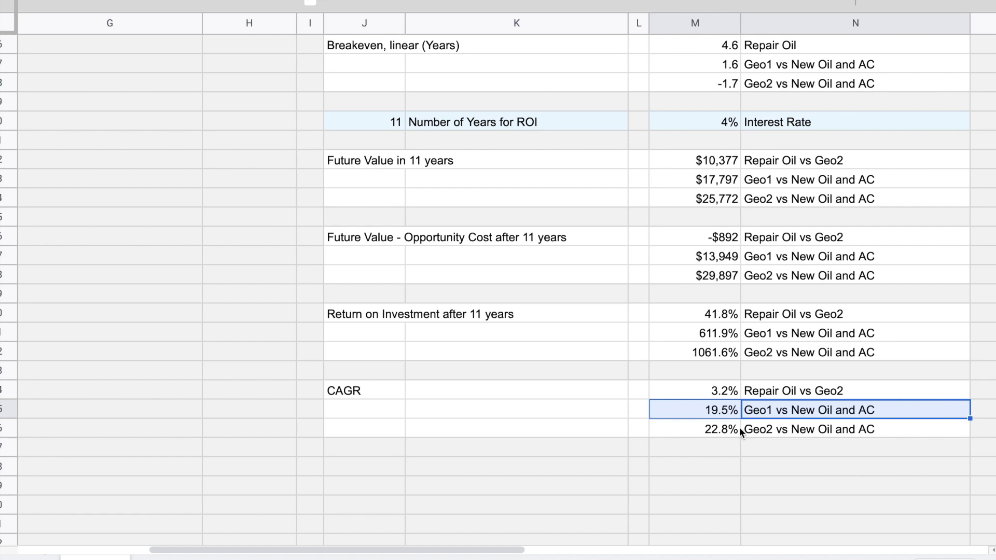
{"action": "left_click", "coordinate": [720, 429]}
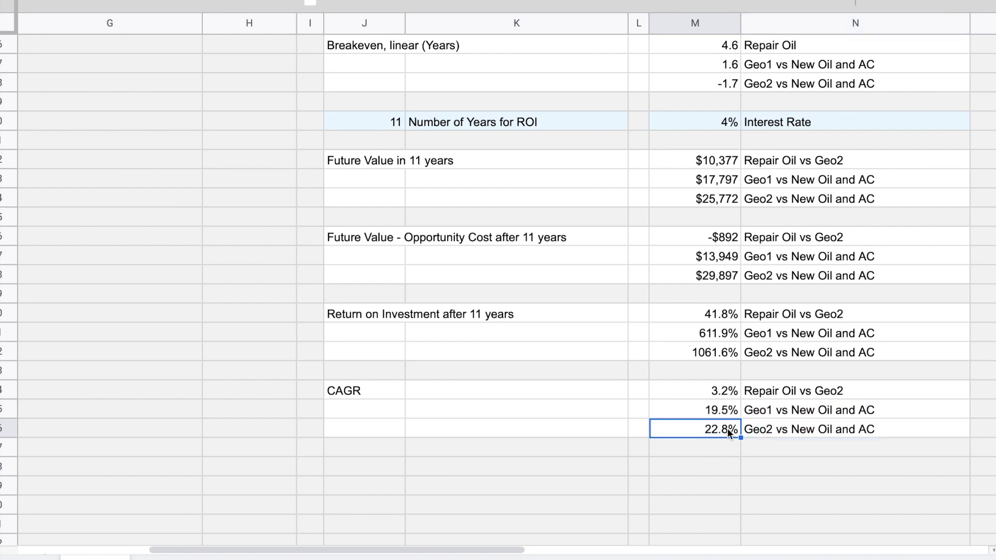